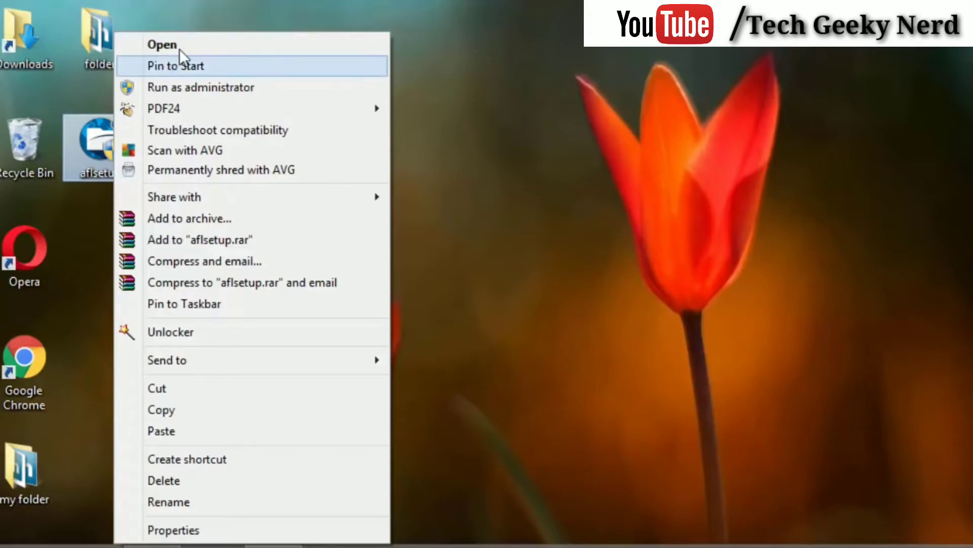
Install Anvi Folder Locker into C:\Program Files\Anvisoft\Anvi Folder Locker and finish with the changelog shown.
click(179, 47)
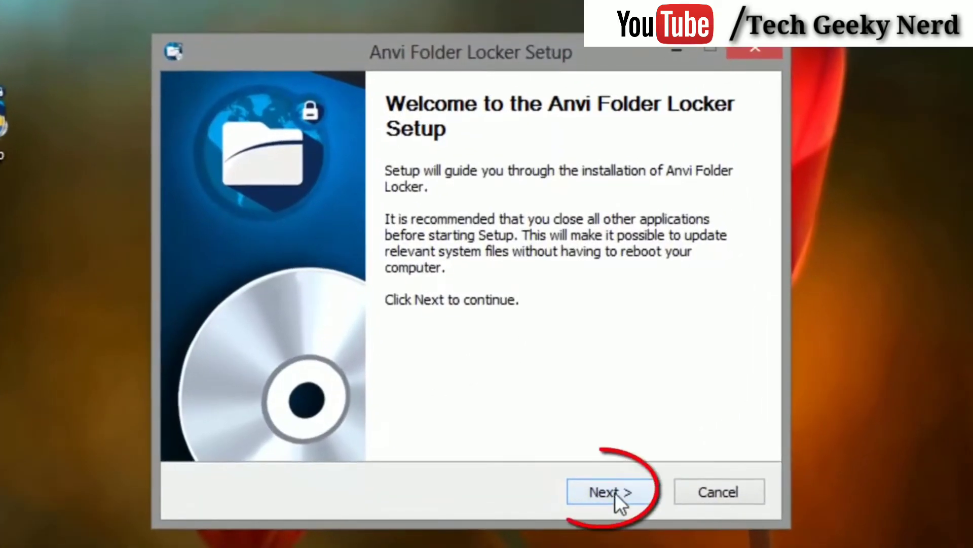
click(615, 492)
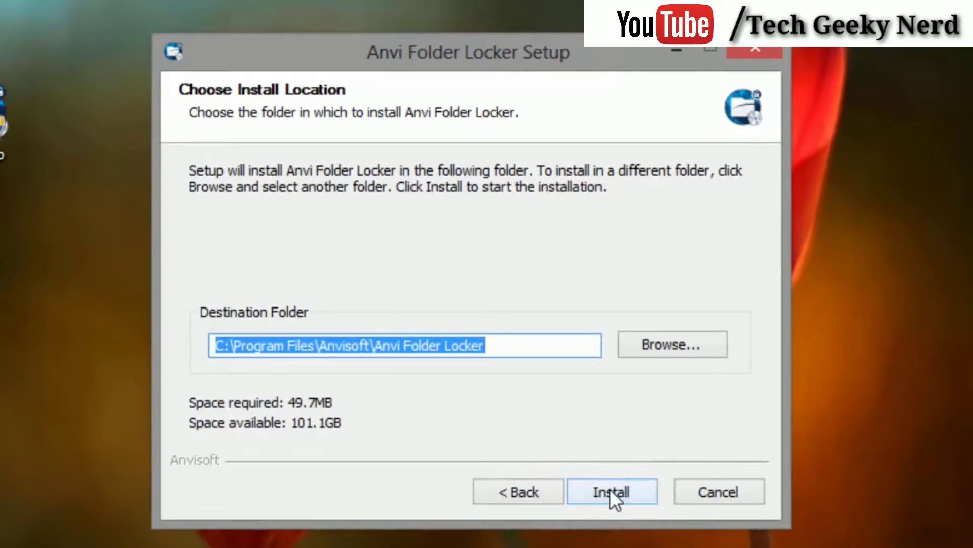
click(610, 490)
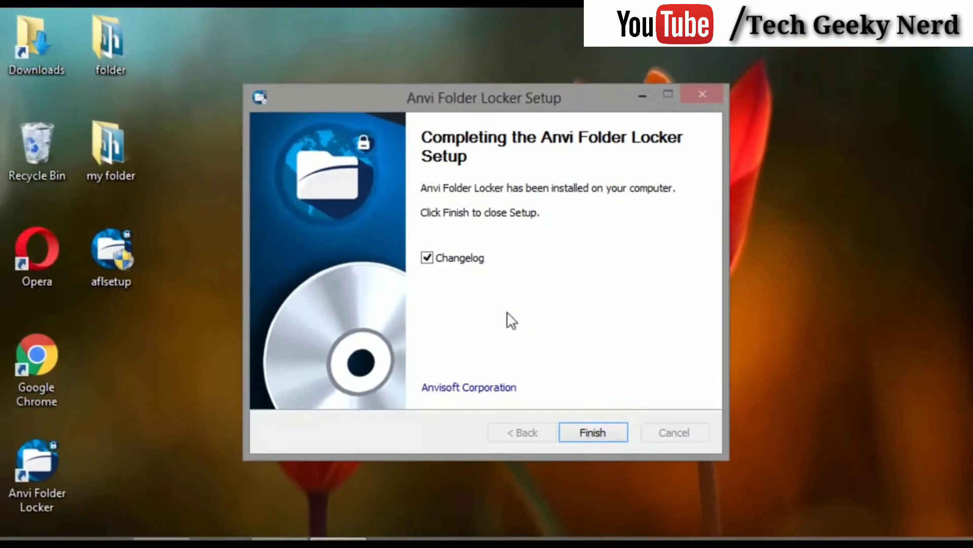
click(591, 435)
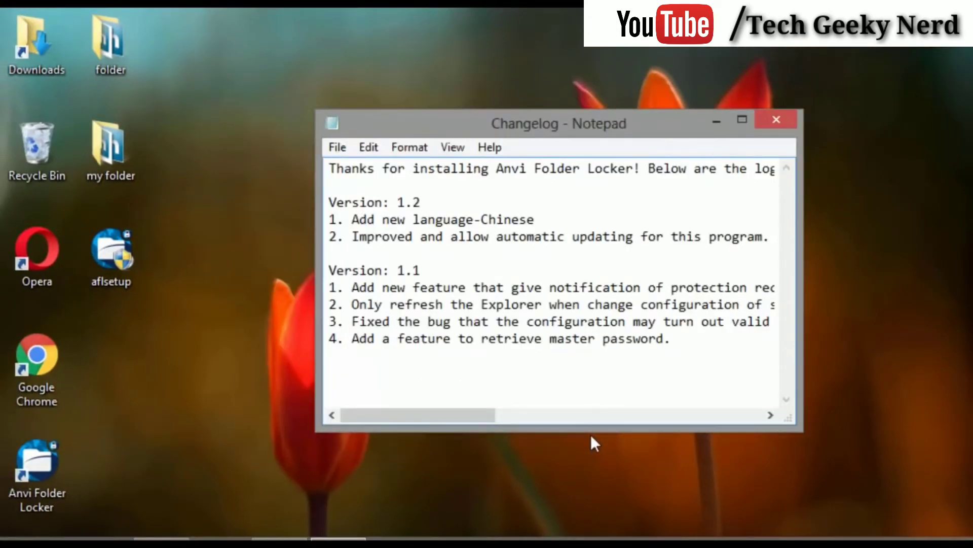
Close the Notepad changelog and start Anvi Folder Locker from its desktop shortcut.
click(776, 121)
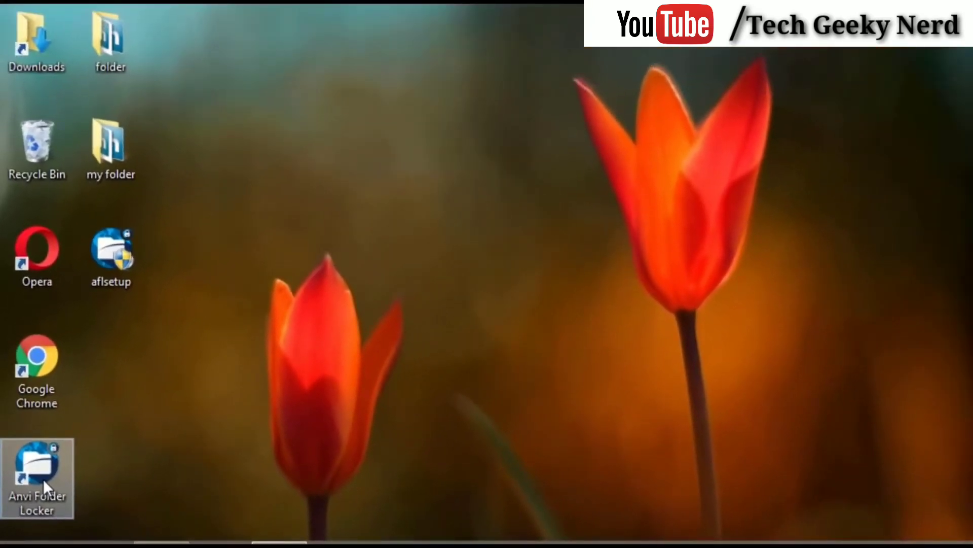
click(44, 478)
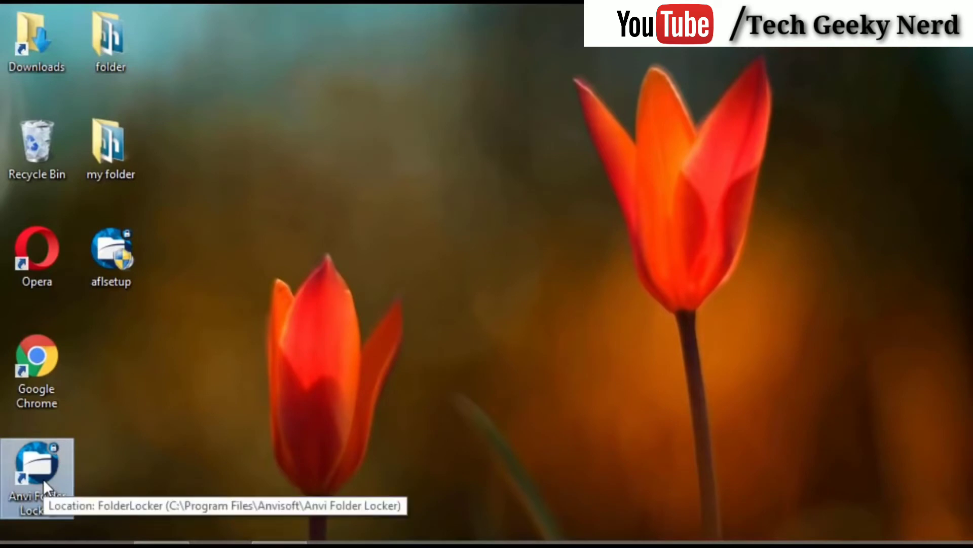
double_click(52, 473)
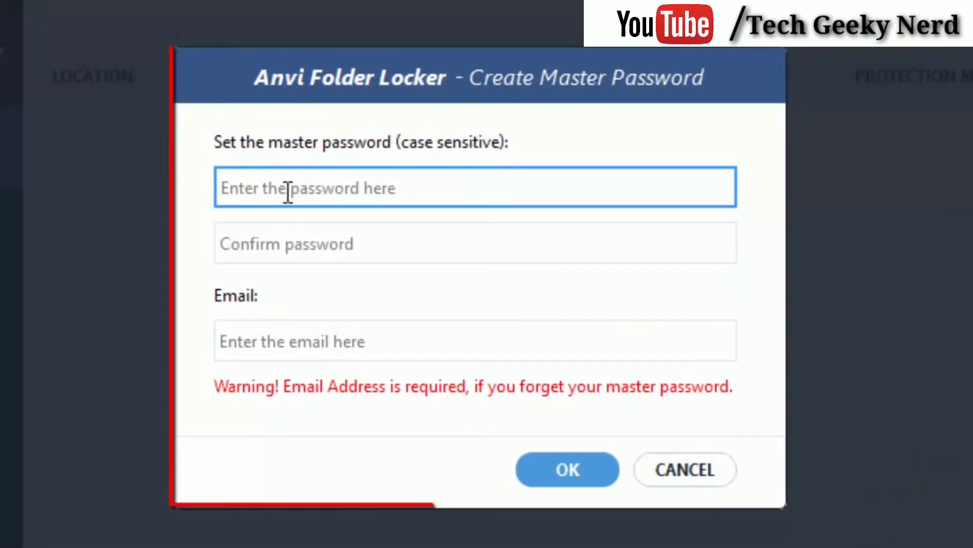
Enter and confirm the master password, add the recovery e-mail address, and accept.
text(••••••••)
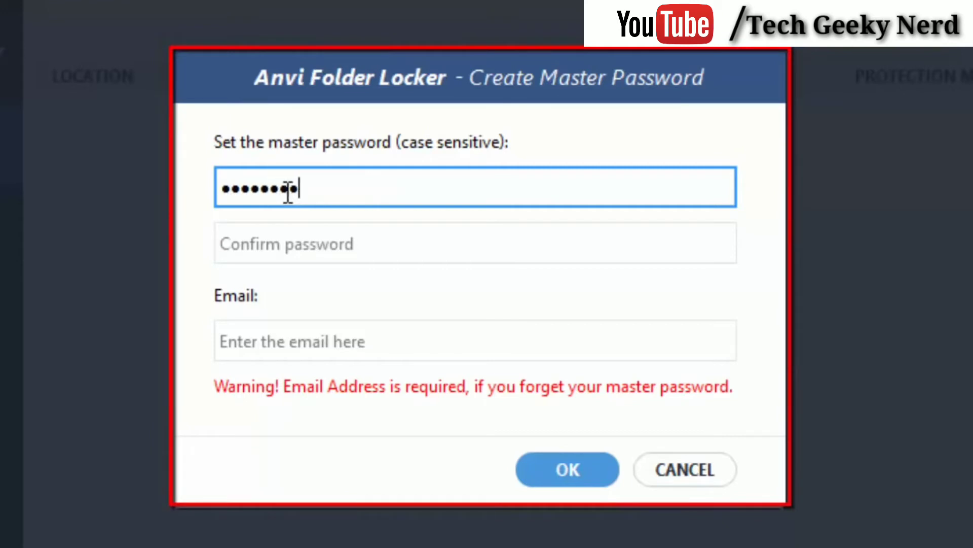
key(Tab)
text(••••••••)
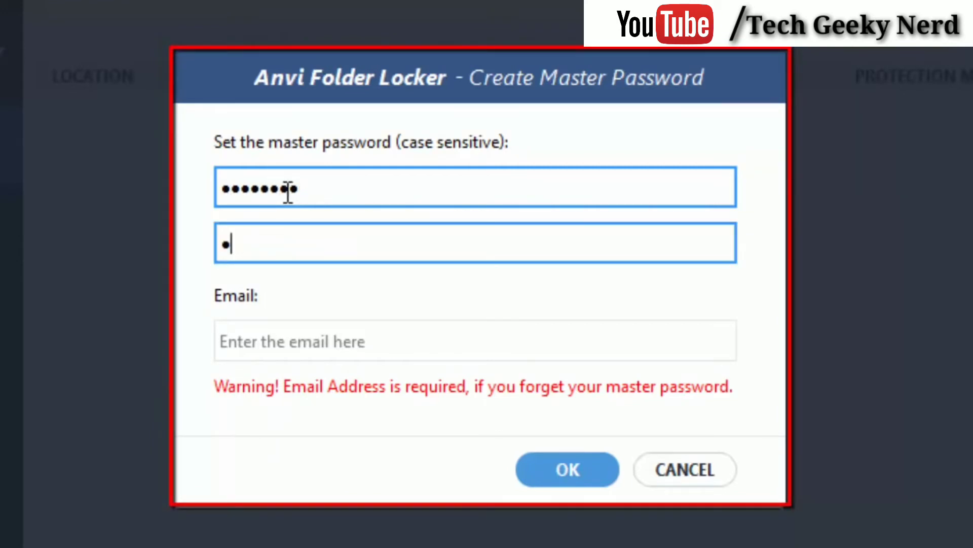
click(272, 337)
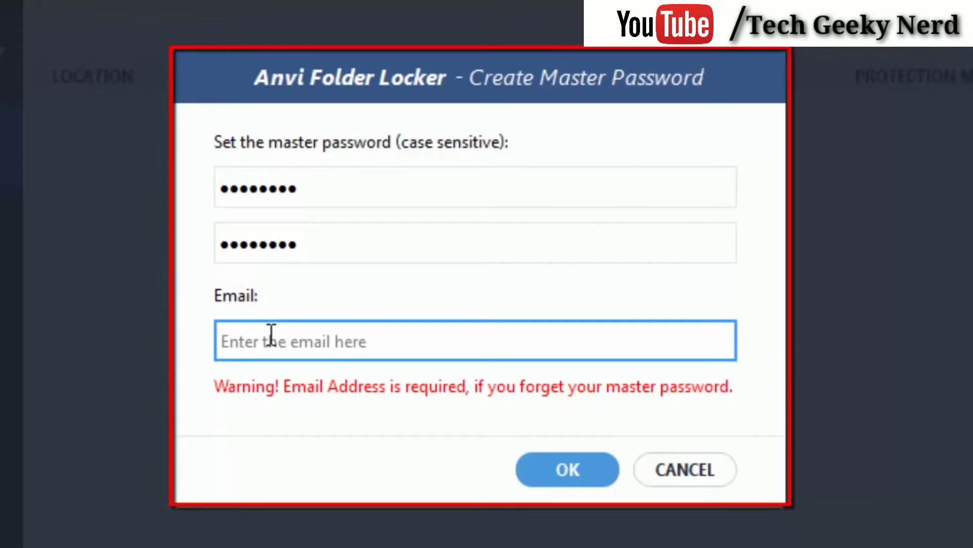
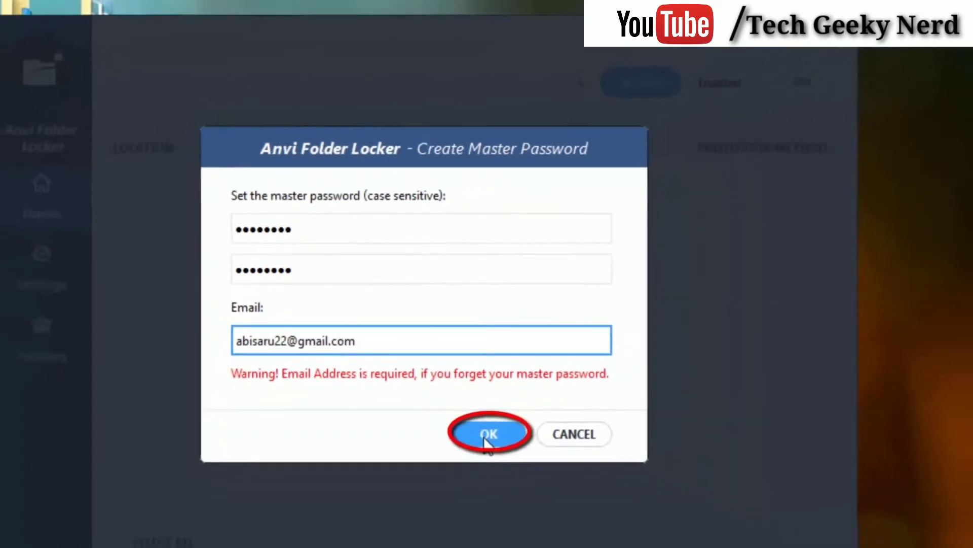
click(475, 429)
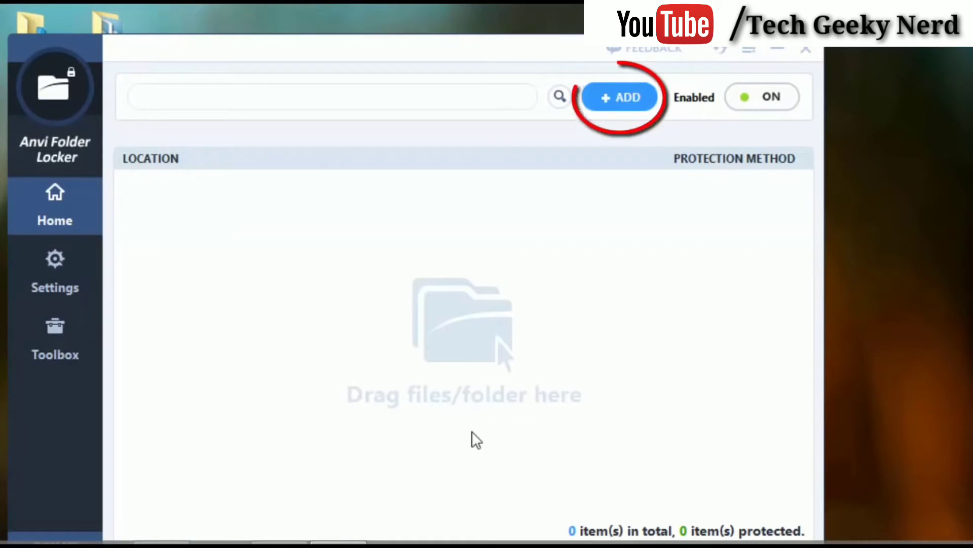
Add 'my folder' from the Desktop to the protected items list.
click(613, 101)
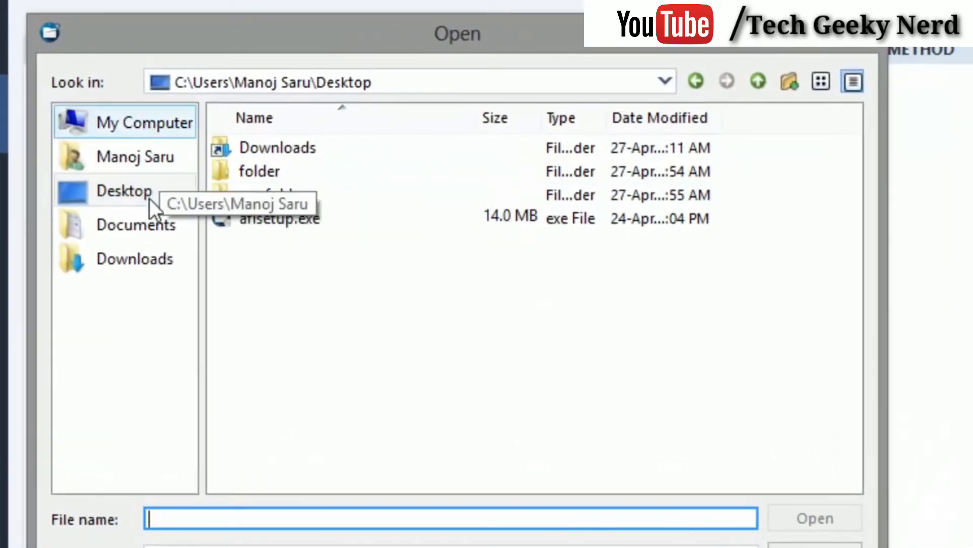
click(149, 199)
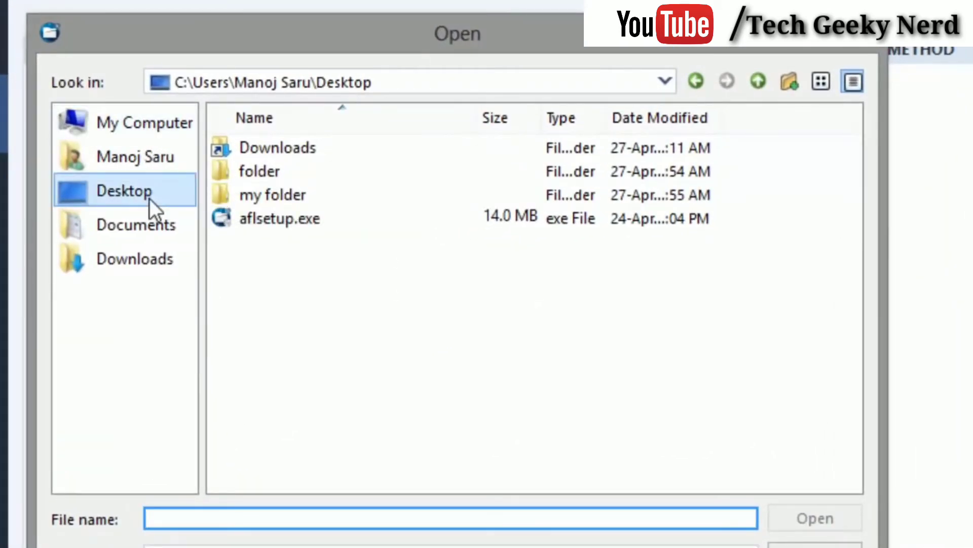
click(297, 197)
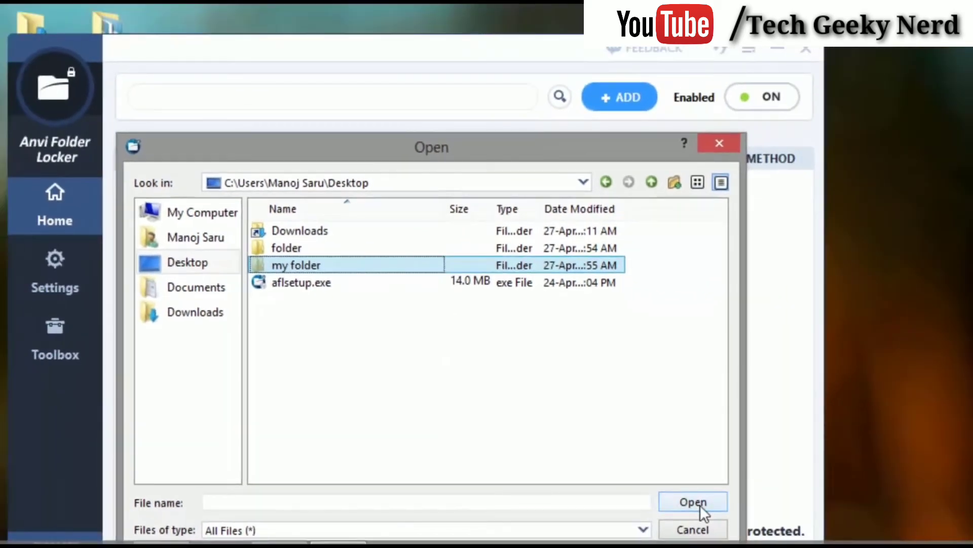
click(701, 503)
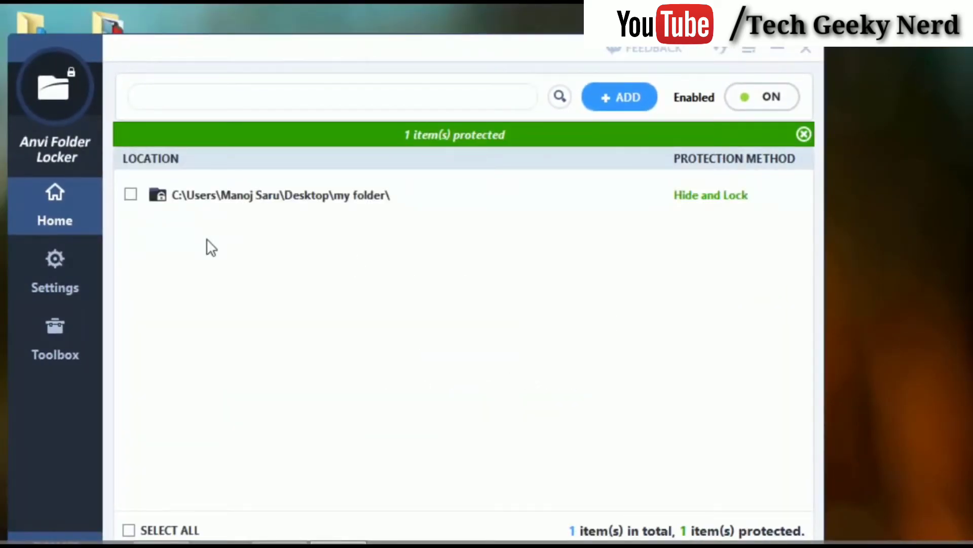
Change my folder's protection method to Password, keeping the default master password.
click(131, 194)
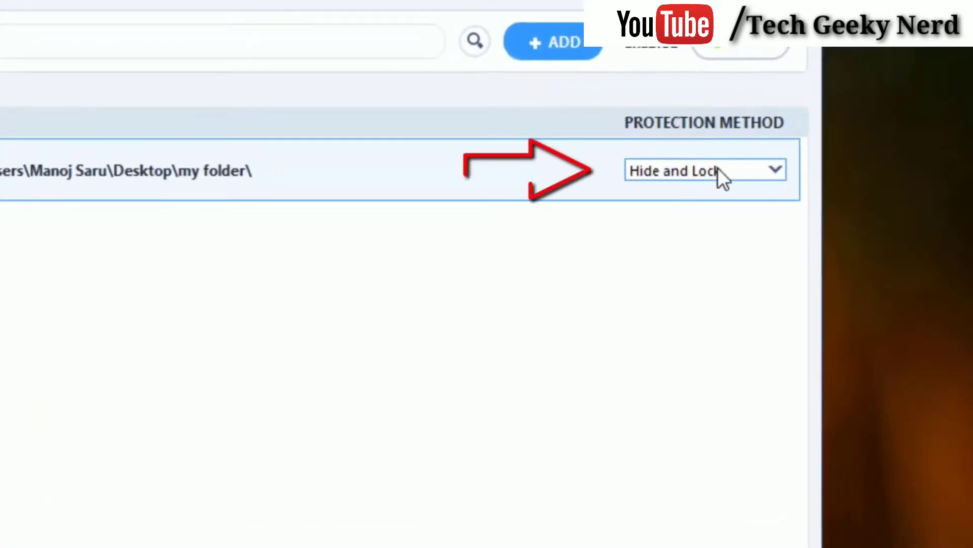
click(722, 169)
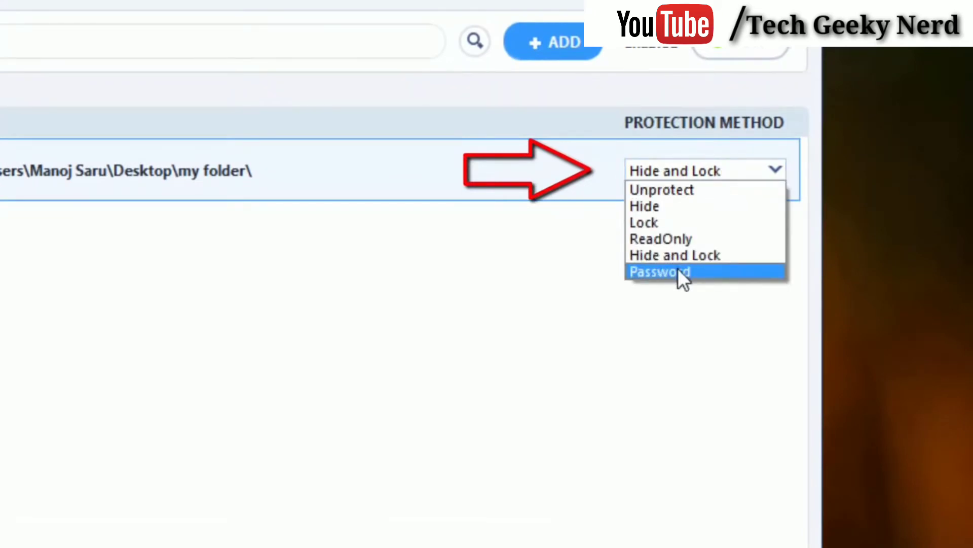
click(677, 269)
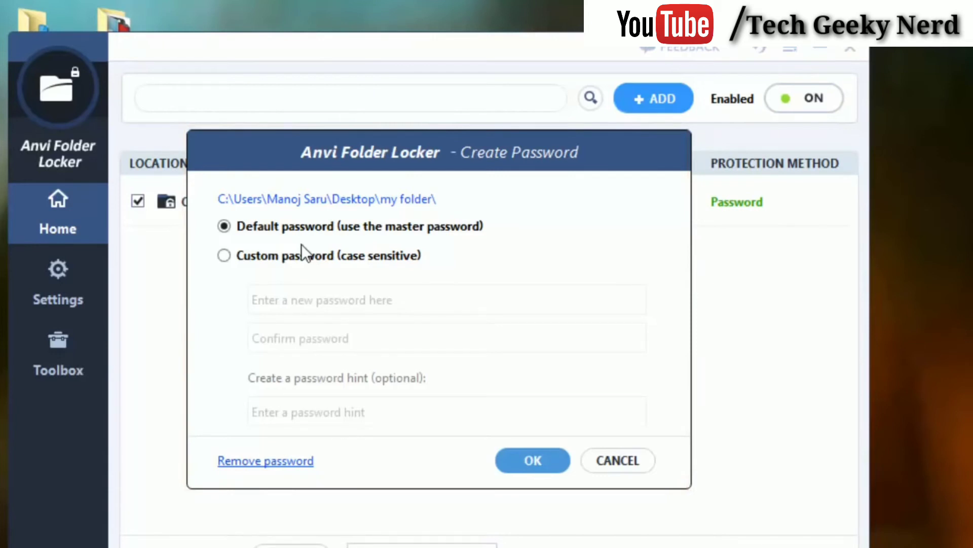
click(224, 256)
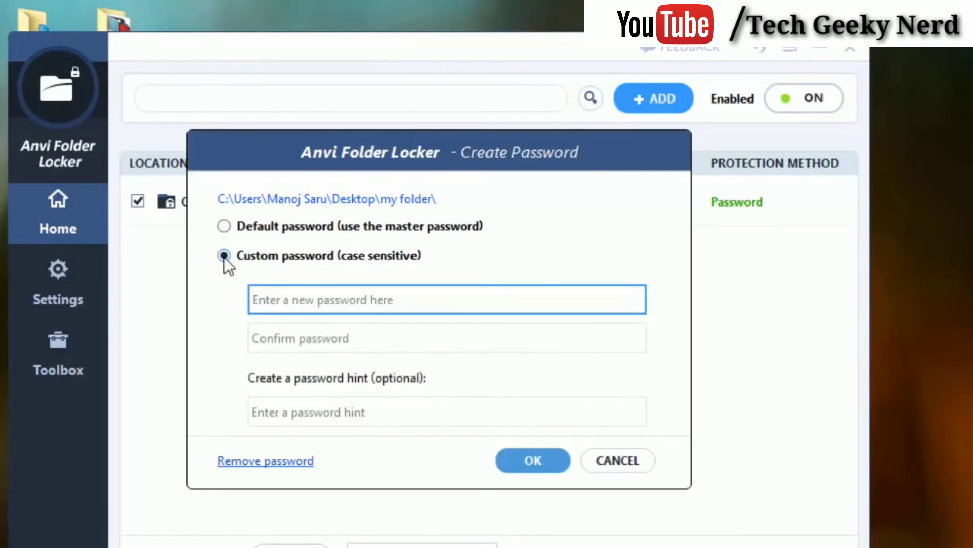
click(224, 227)
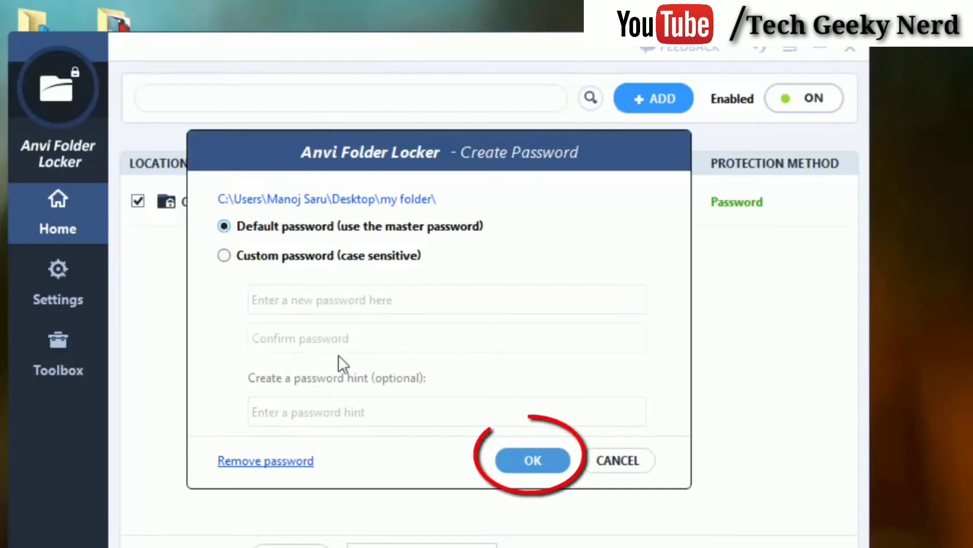
click(533, 460)
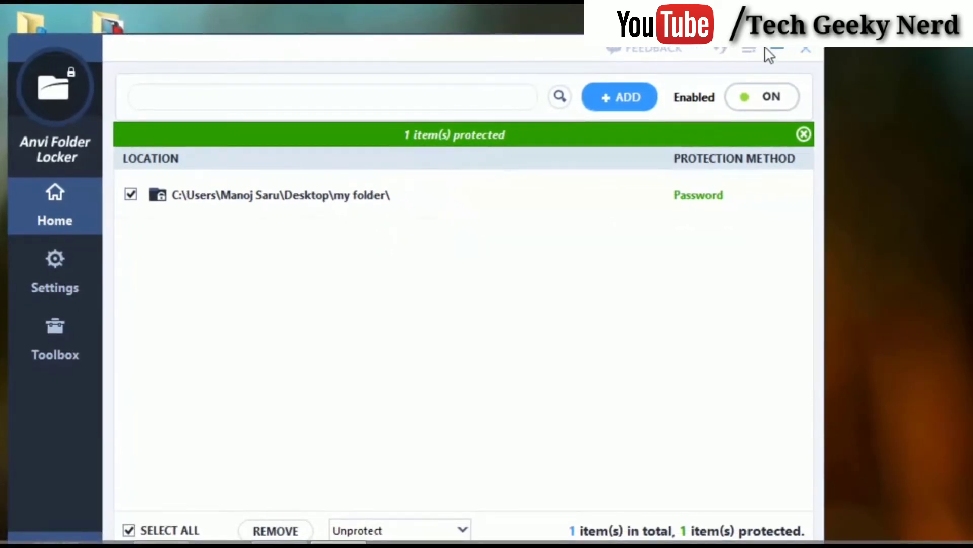
Unlock my folder on the desktop with its password to view its 4 items, then restore protection.
click(777, 50)
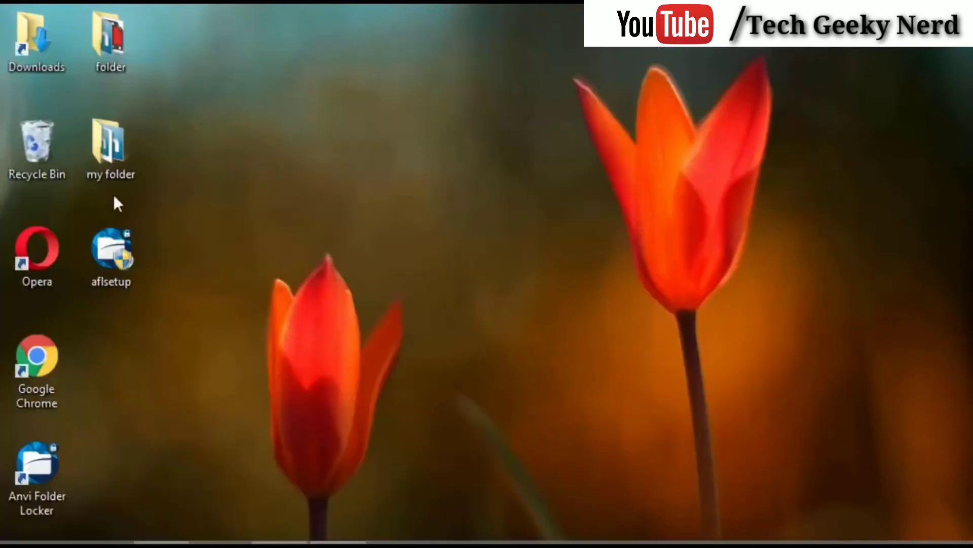
double_click(112, 168)
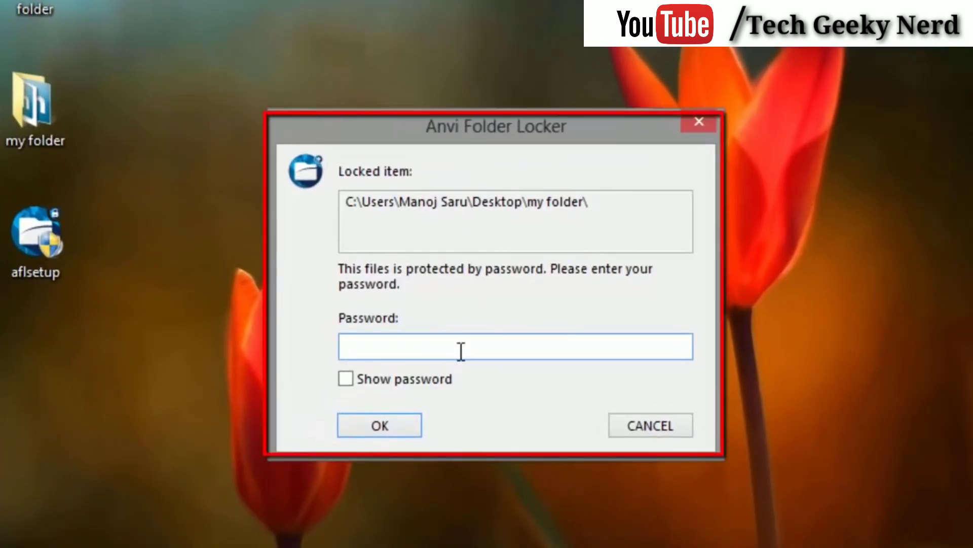
text(********)
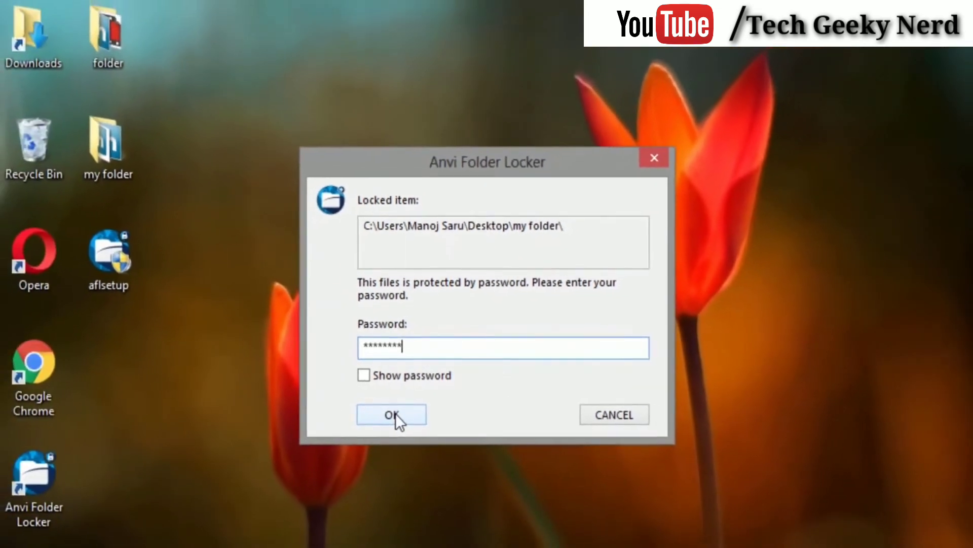
click(393, 415)
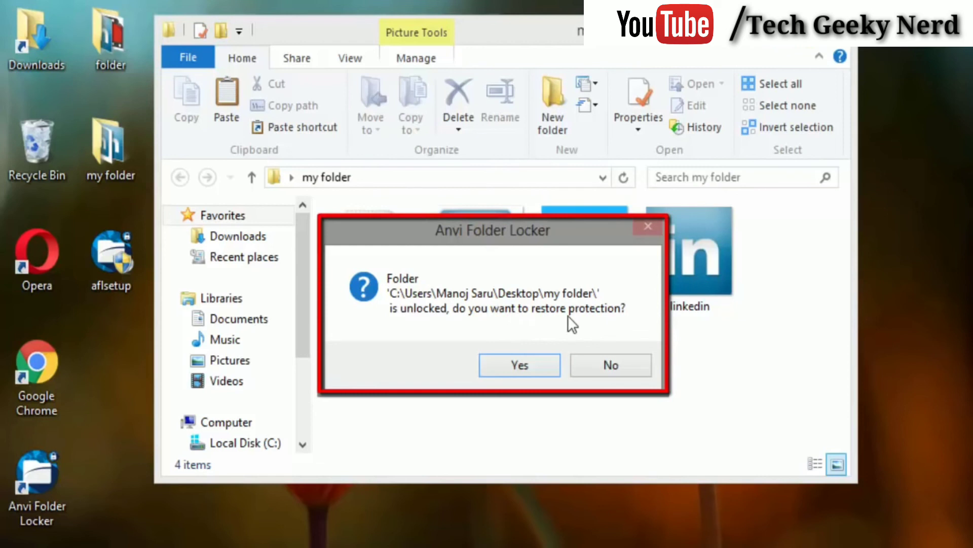
click(524, 363)
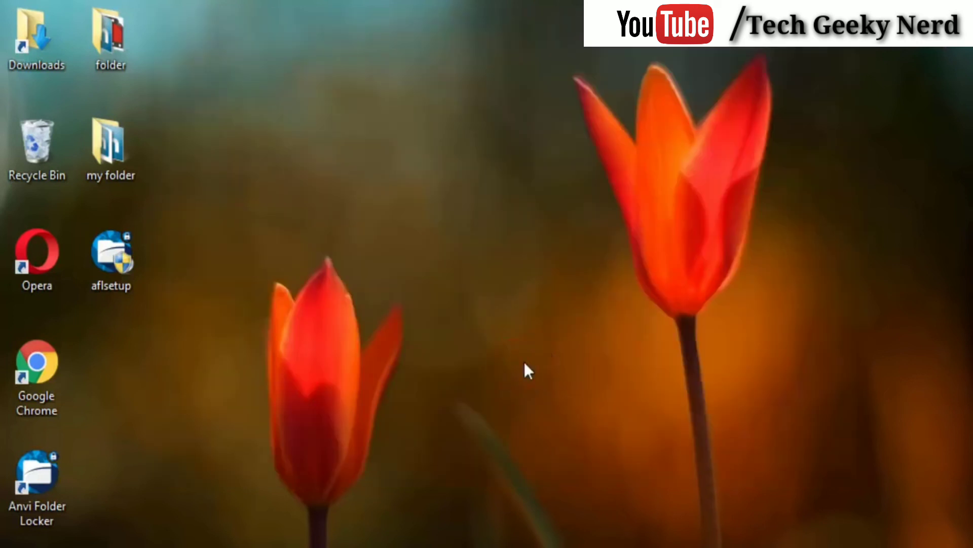